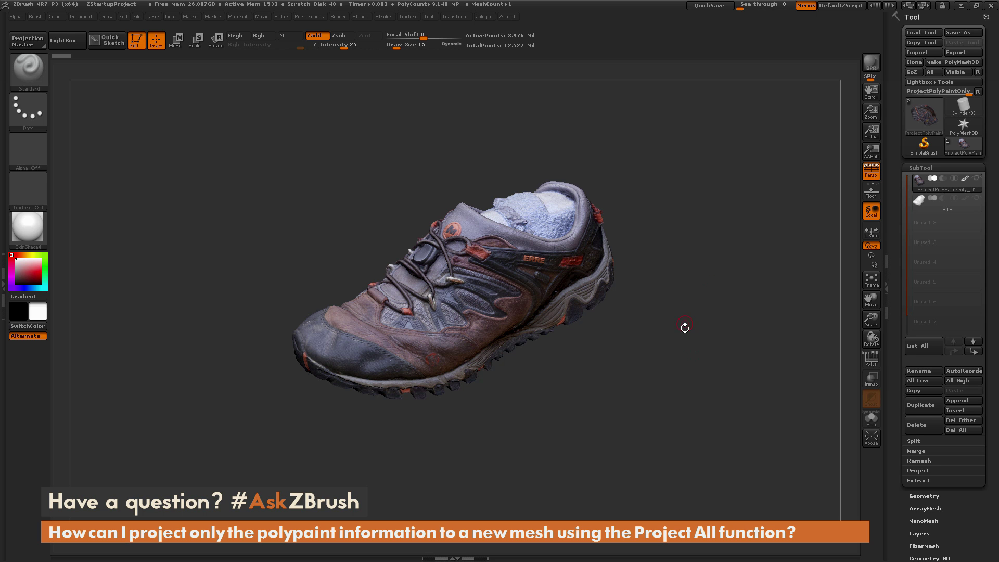
Inspect the shoe from new angles with its polypaint colours off, then turn them back on.
drag(659, 377, 514, 303)
drag(545, 392, 564, 372)
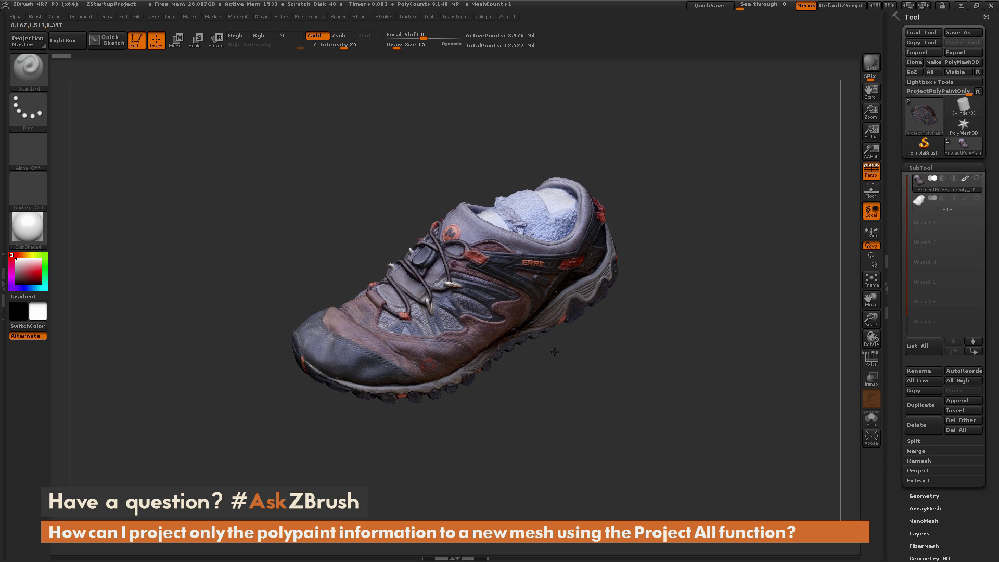
click(964, 177)
drag(673, 313, 635, 329)
click(965, 178)
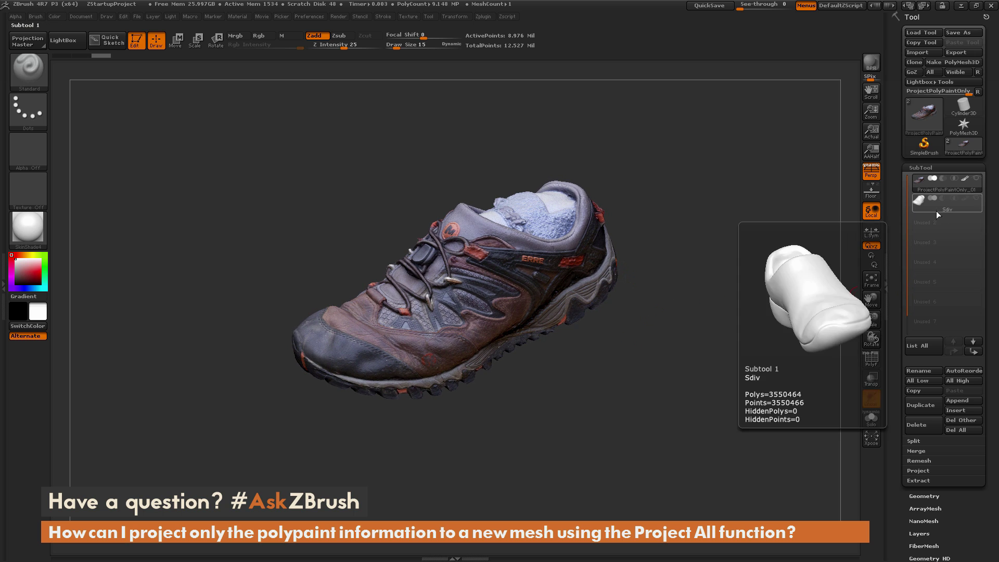
Bring up the SubTool Project settings and make the smooth Sdiv shoe the active subtool.
scroll(912, 276, down, 1)
click(935, 445)
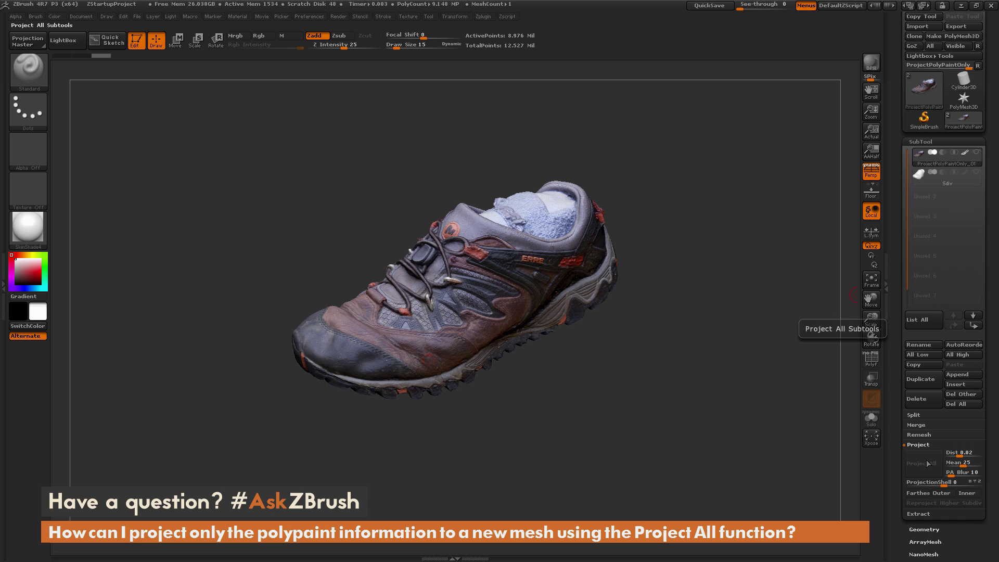
click(951, 182)
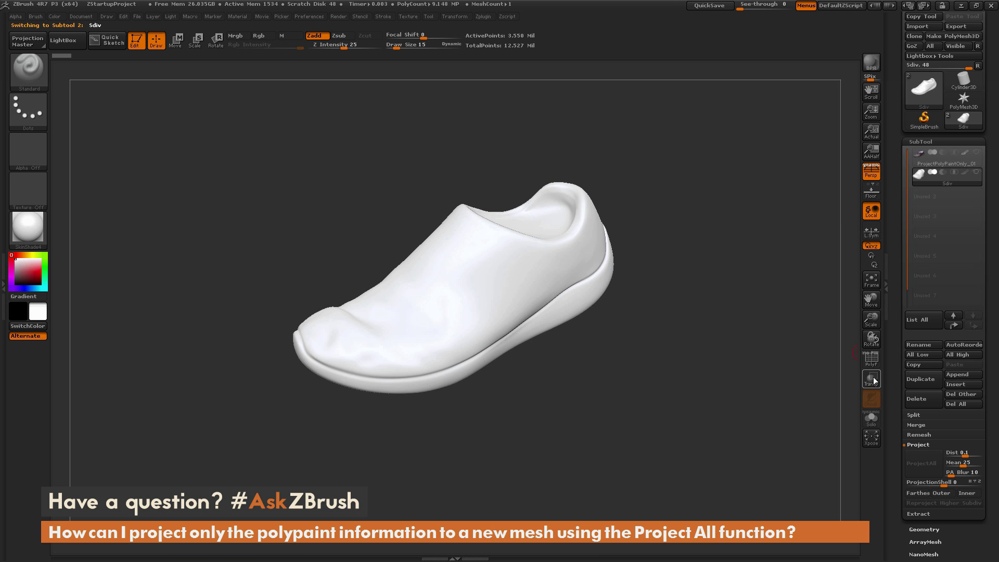
click(872, 359)
mouse_move(788, 389)
mouse_down()
mouse_move(769, 353)
mouse_move(749, 372)
mouse_move(790, 370)
mouse_up()
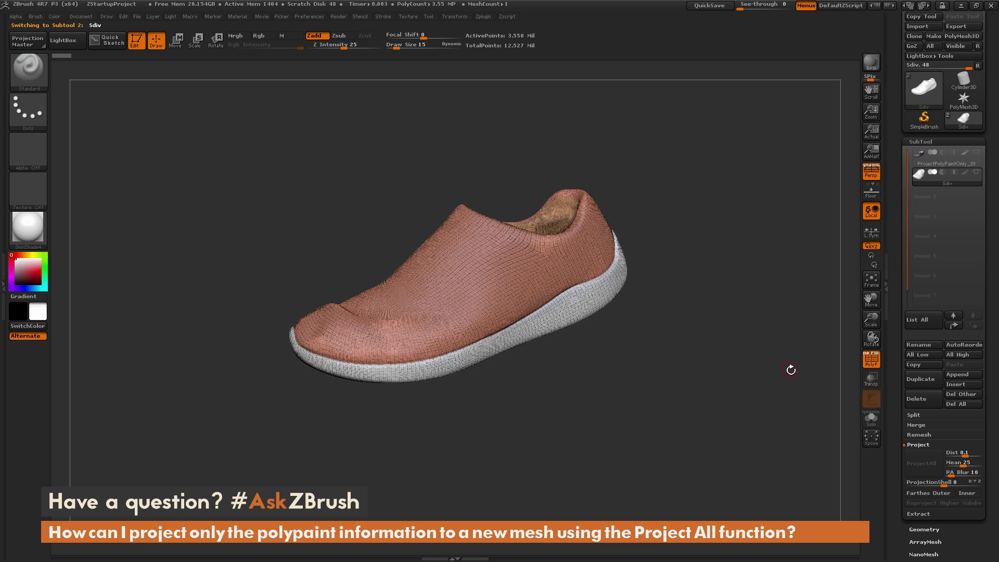
click(871, 359)
drag(774, 360, 758, 335)
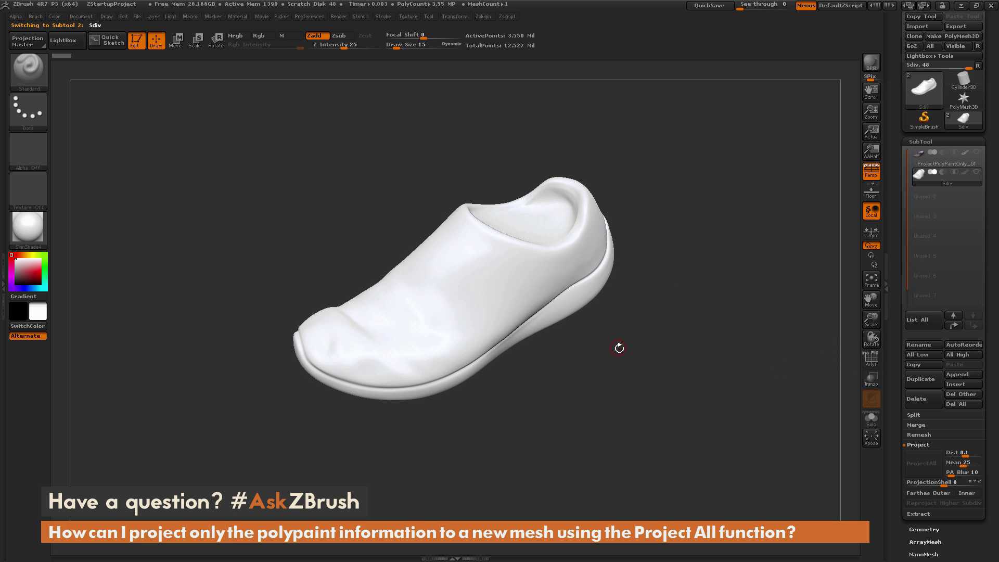
mouse_move(925, 165)
click(978, 152)
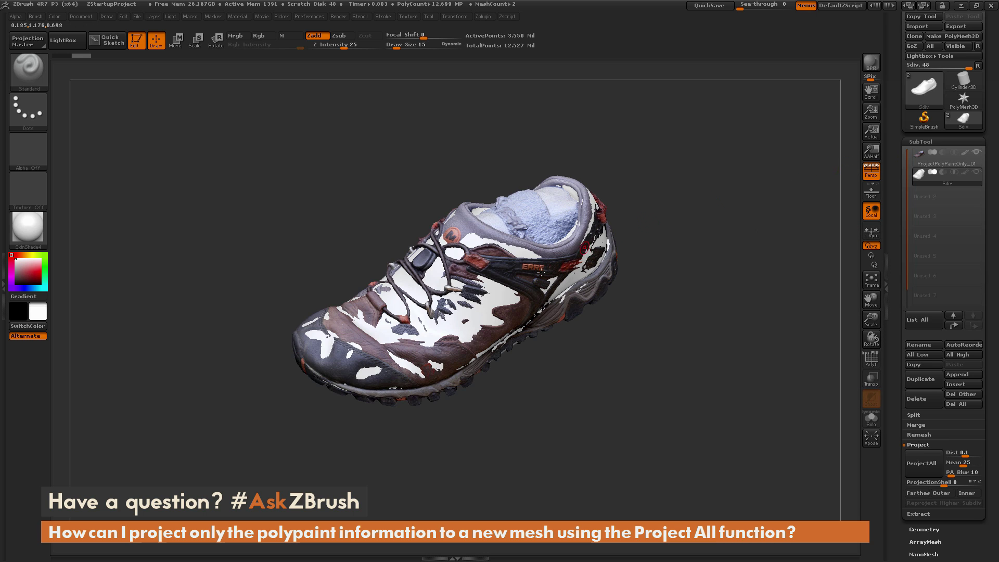
drag(607, 395, 604, 389)
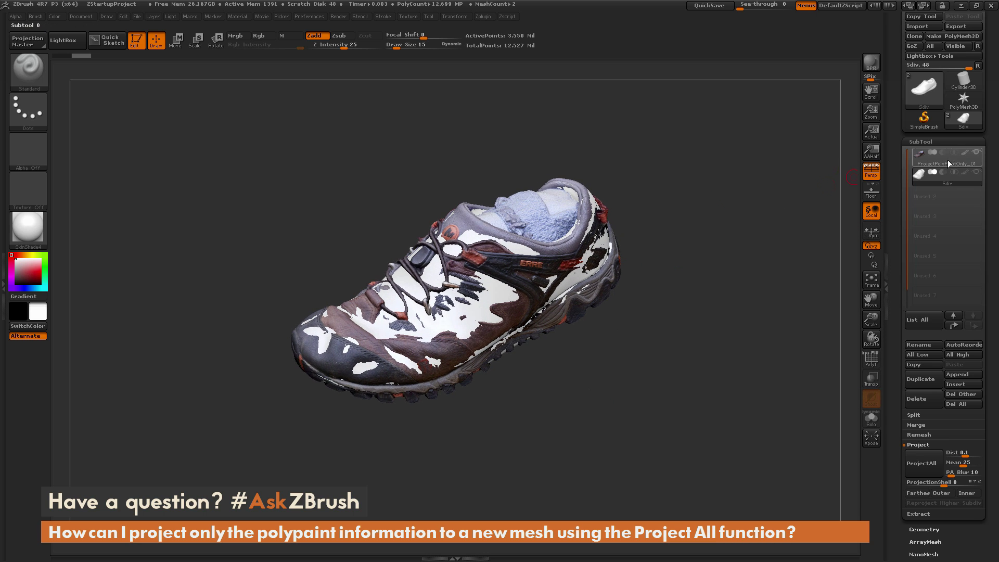
click(977, 153)
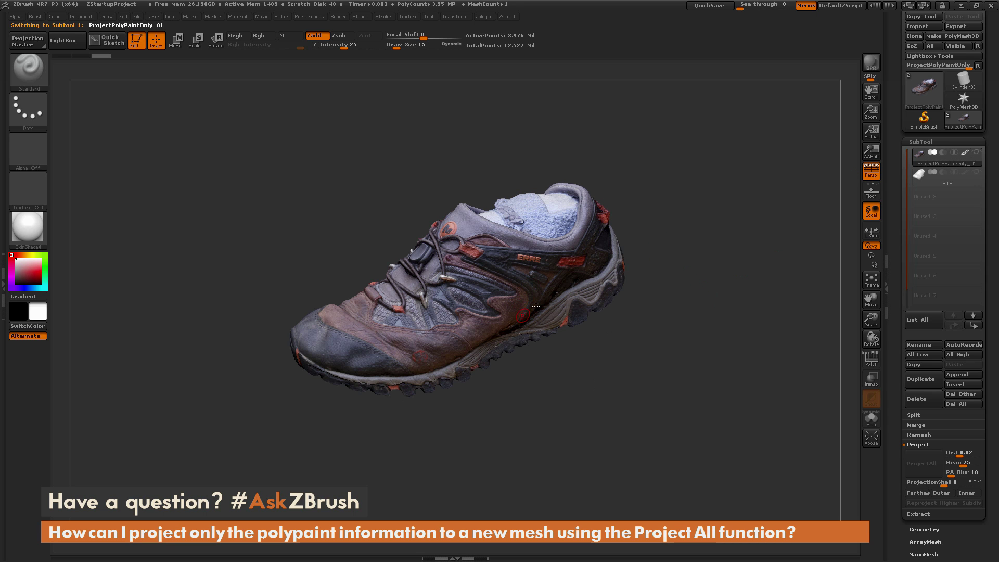
click(937, 176)
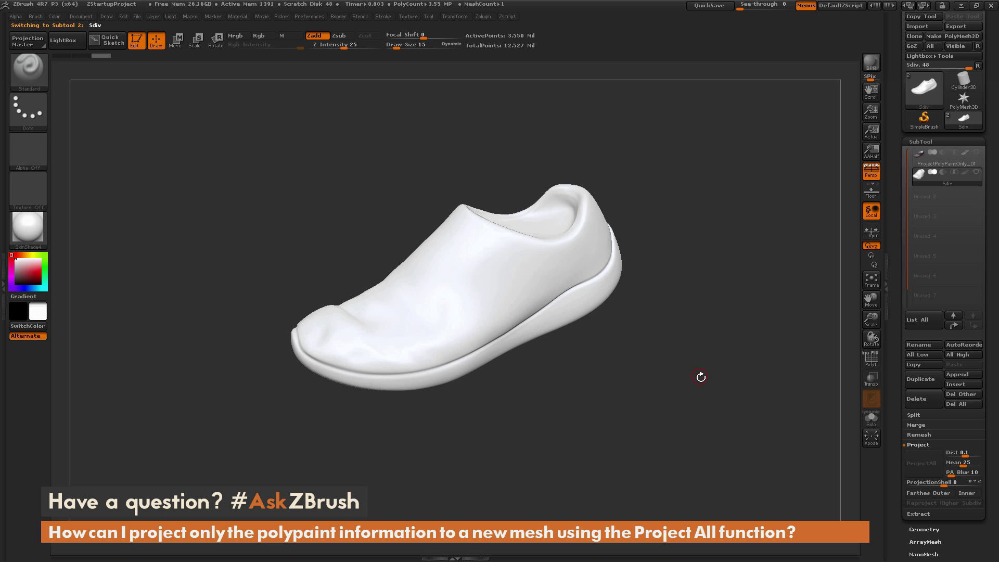
Store a morph target (StoreMT) capturing the smooth Sdiv shoe's current pre-projection shape.
drag(684, 334, 824, 283)
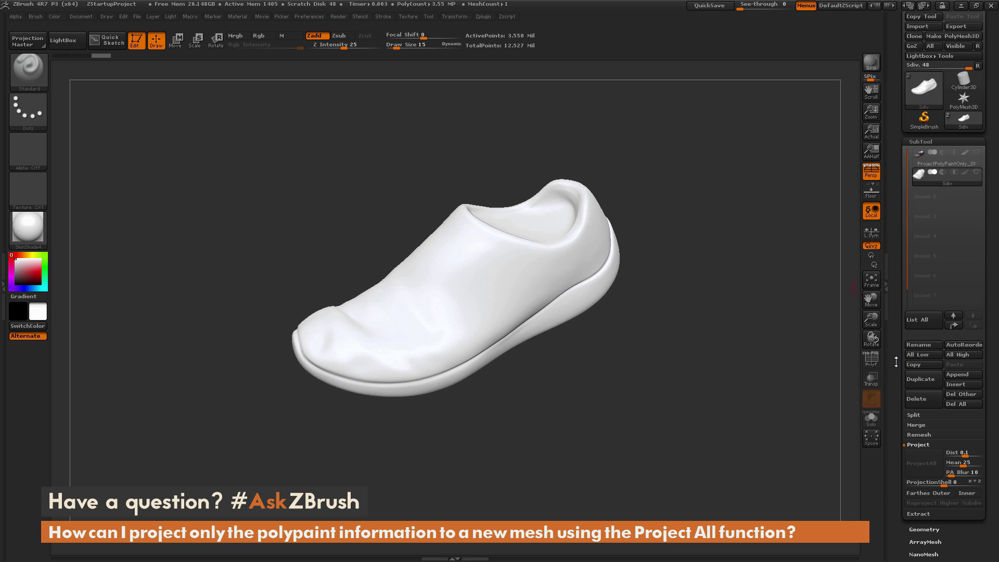
scroll(896, 362, down, 10)
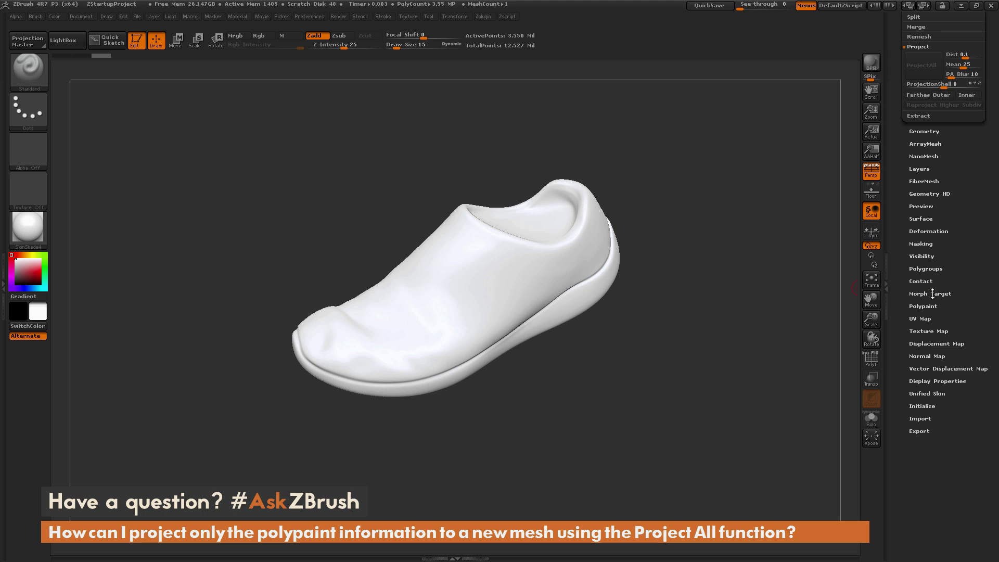
click(933, 294)
click(928, 304)
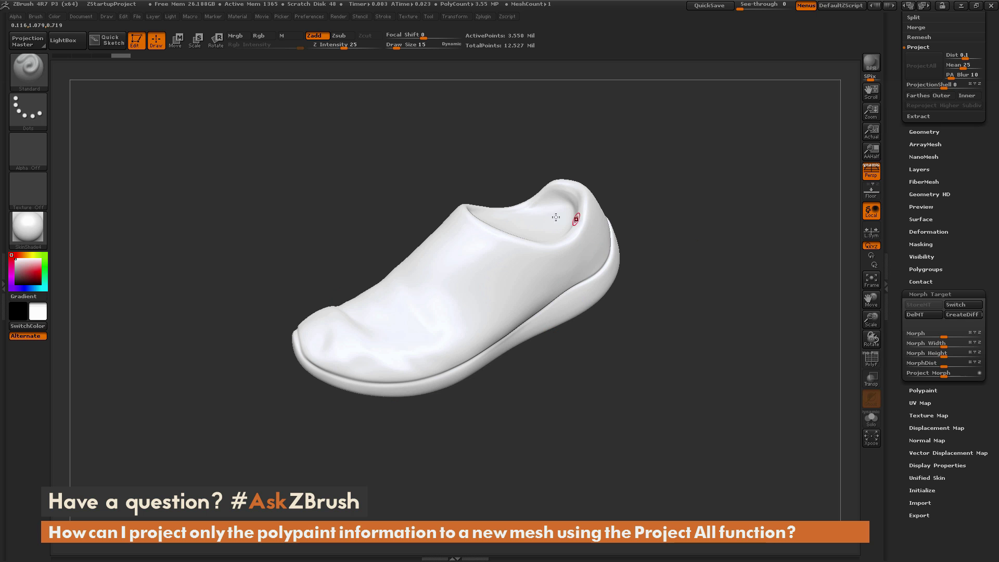
mouse_move(706, 247)
mouse_down()
mouse_move(706, 301)
mouse_move(706, 245)
mouse_up()
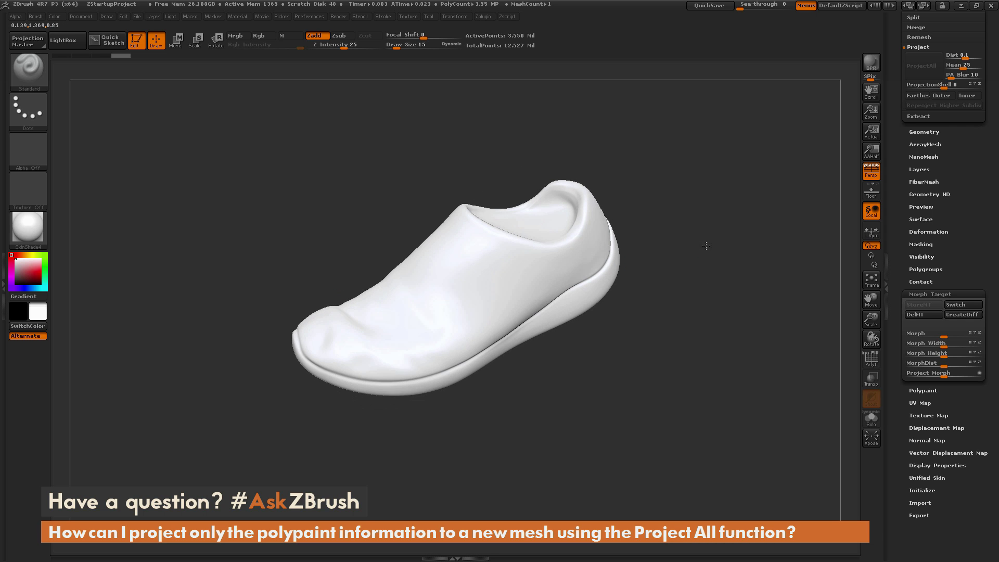
scroll(953, 239, up, 10)
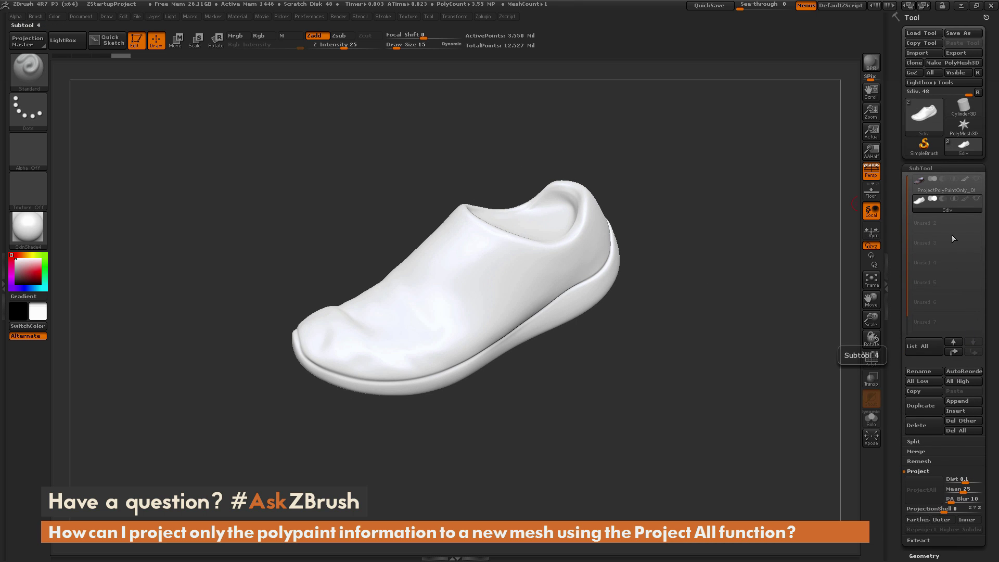
Show the painted scanned shoe again, overlapping the active smooth Sdiv shoe.
mouse_move(954, 209)
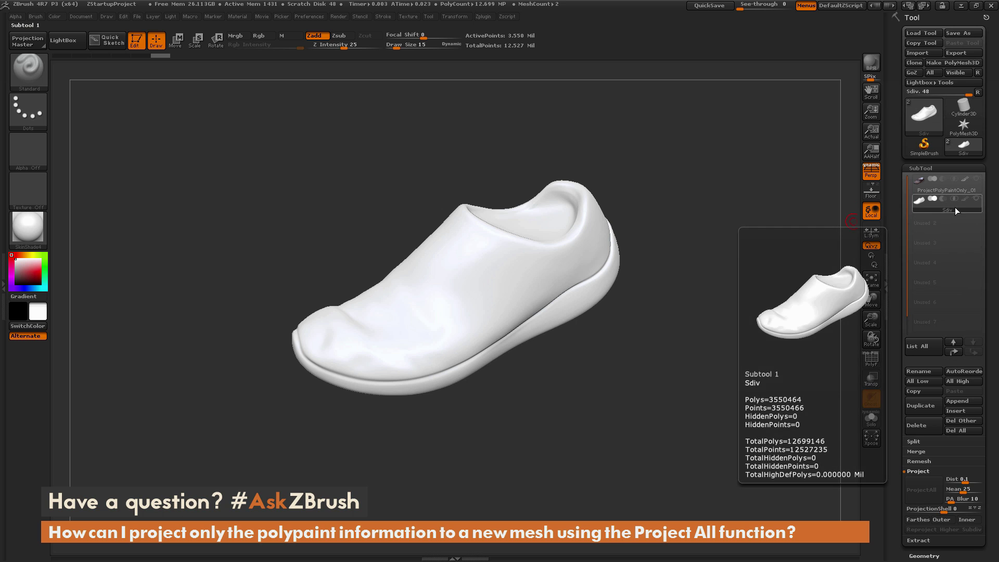
click(972, 182)
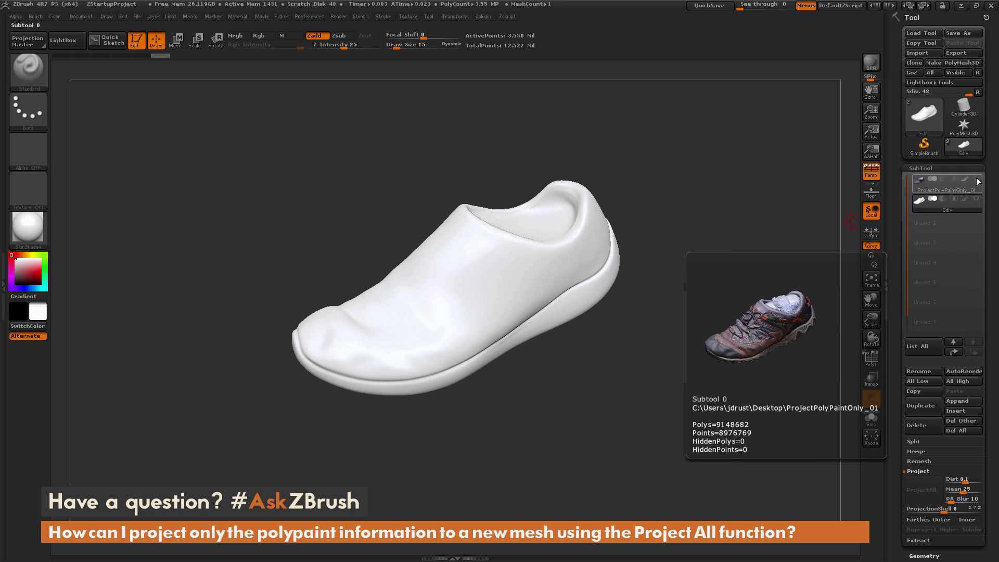
click(975, 178)
click(953, 206)
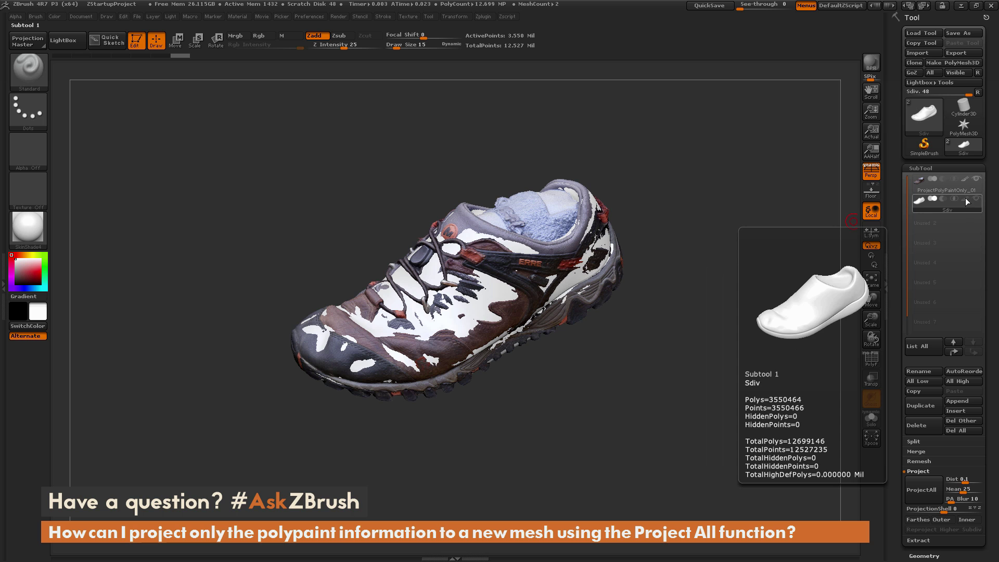
drag(682, 369, 851, 217)
Select the painted scan subtool and bring the Project All settings (distance 0.1) into view.
mouse_move(935, 202)
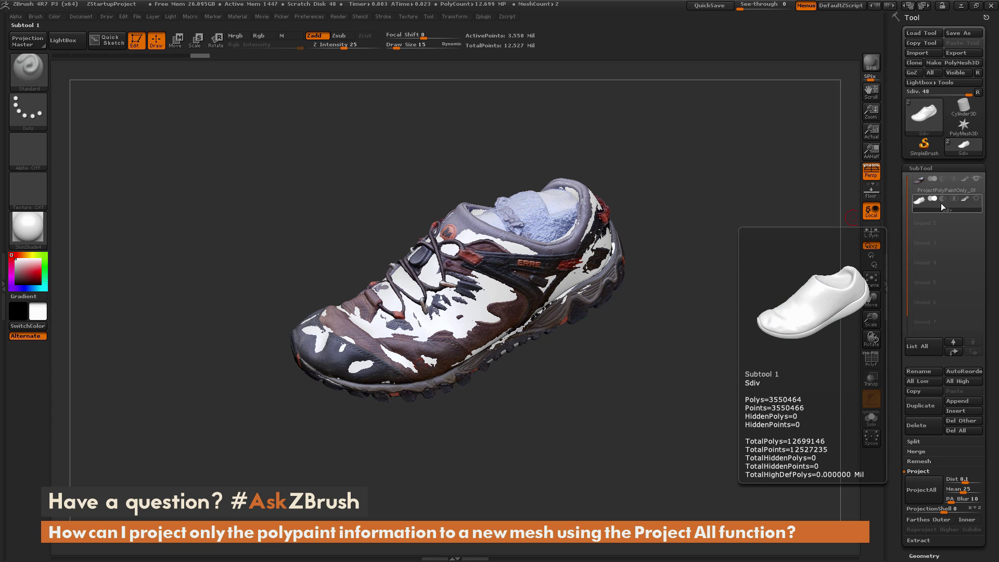
click(934, 180)
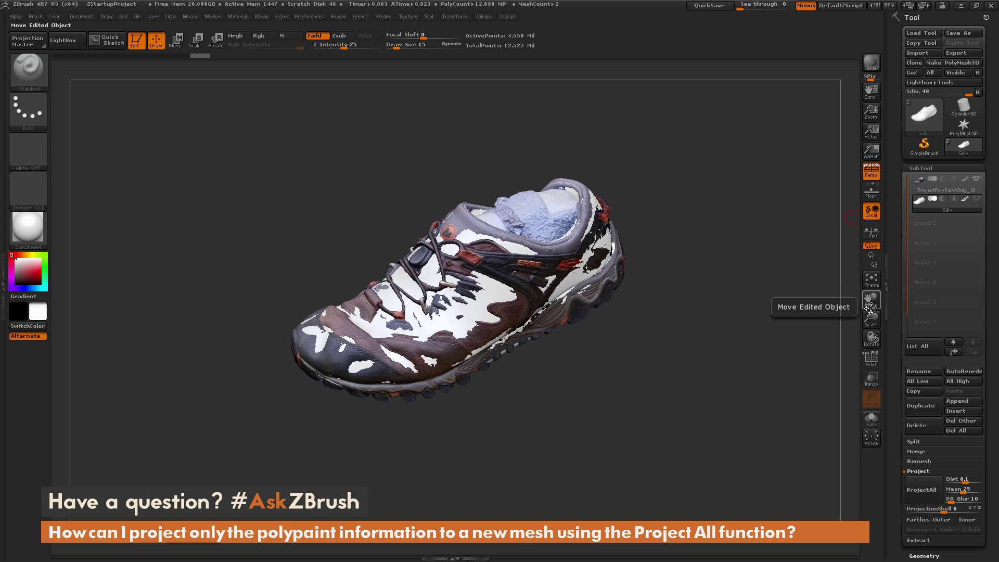
mouse_move(943, 206)
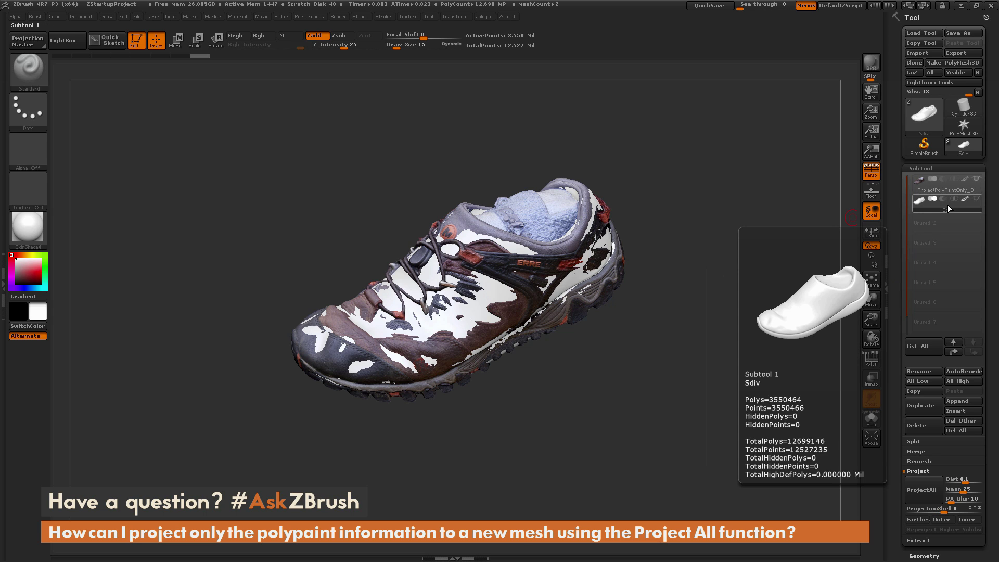
drag(902, 307, 902, 270)
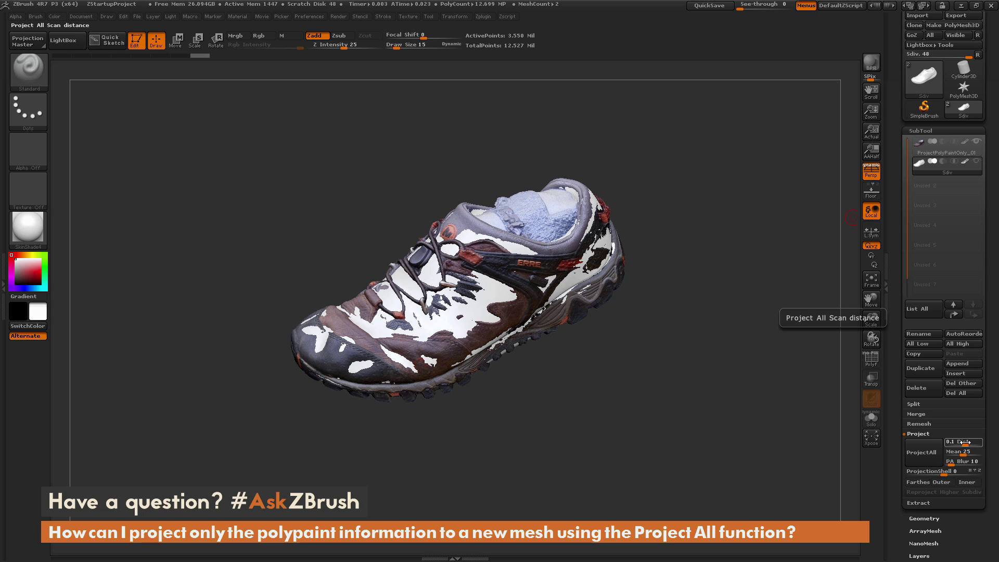
Run Project All to transfer the scan's detail and polypaint onto the Sdiv shoe, then hide the scan.
click(924, 446)
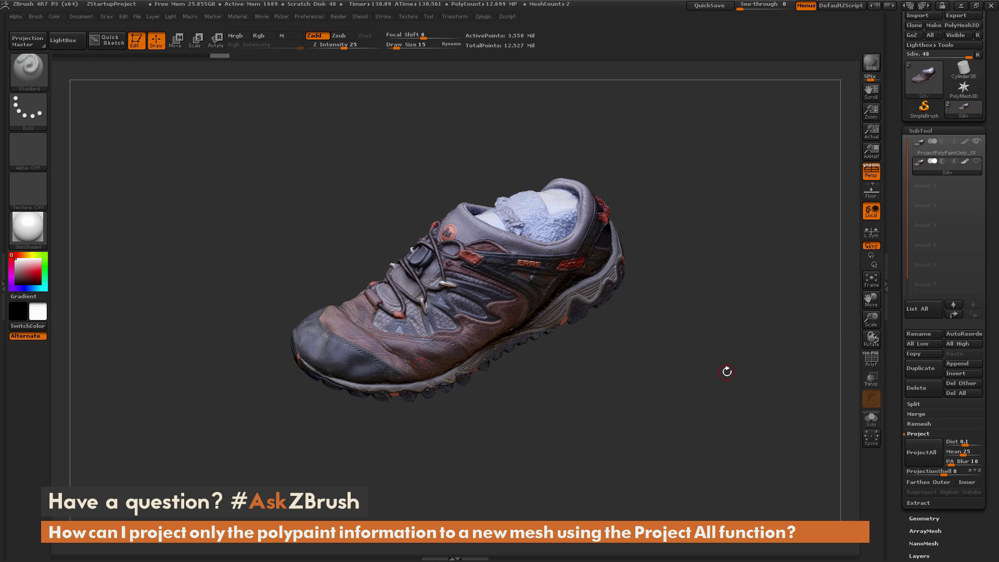
click(972, 164)
Compare the projected shoe with and without polypaint, leaving it plain white with Morph Target in view.
drag(760, 352, 711, 335)
drag(735, 374, 704, 345)
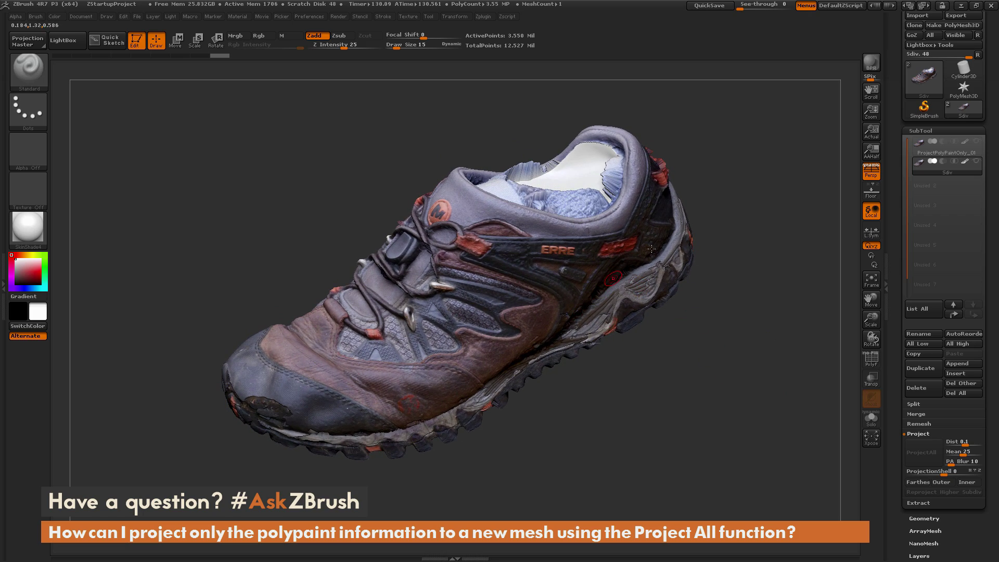
click(965, 162)
drag(728, 297, 638, 279)
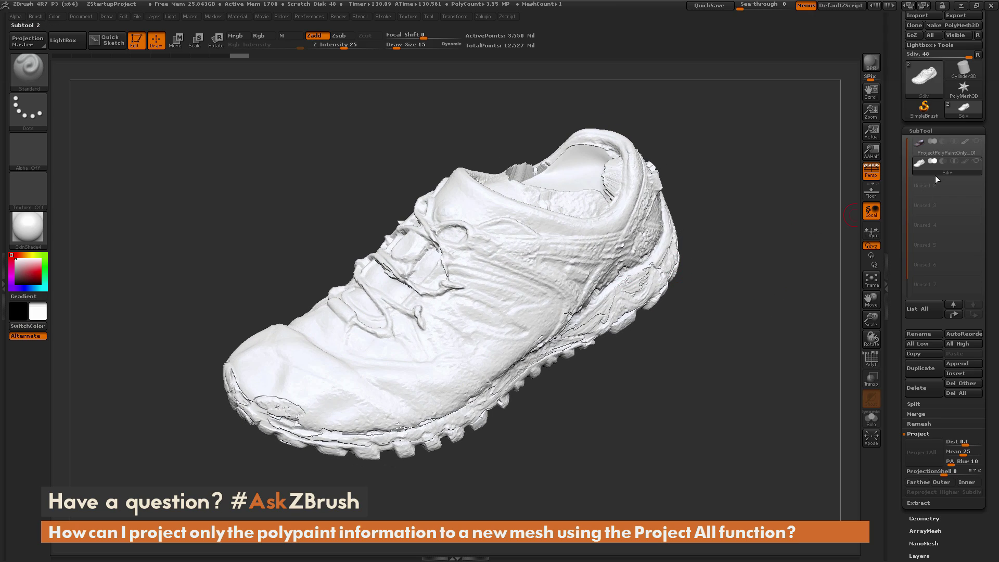
drag(774, 300, 793, 269)
click(965, 162)
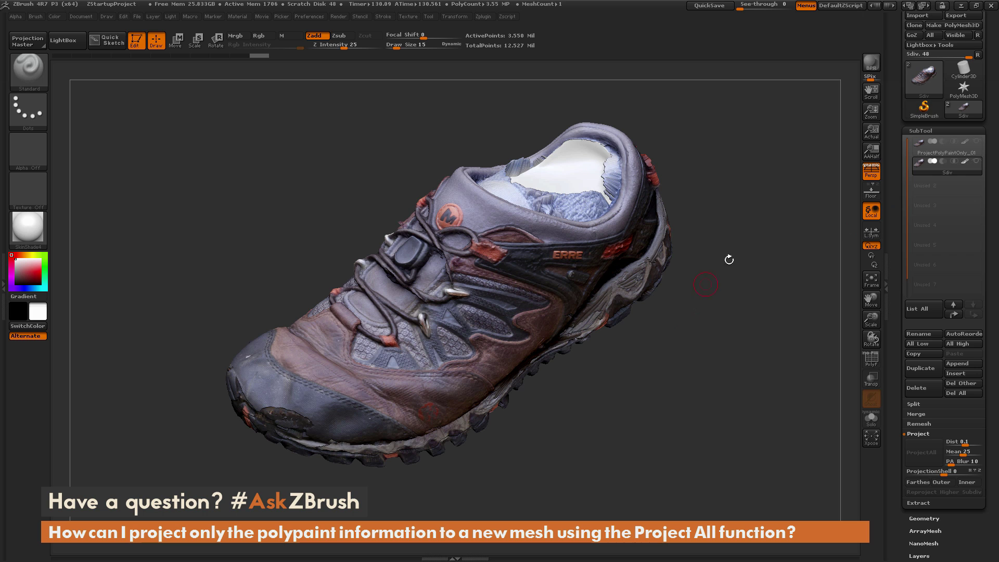
click(965, 161)
scroll(894, 213, down, 5)
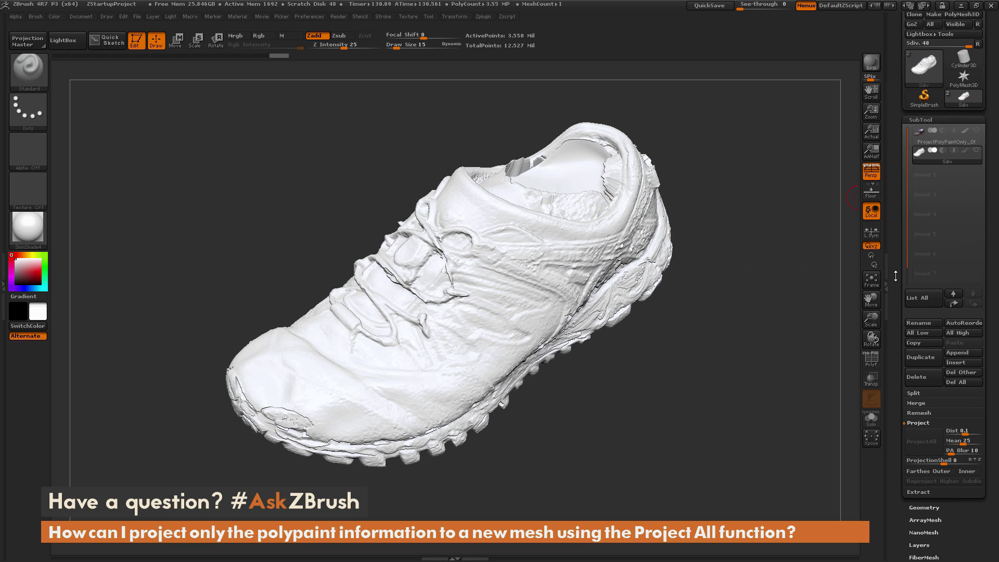
scroll(894, 212, down, 5)
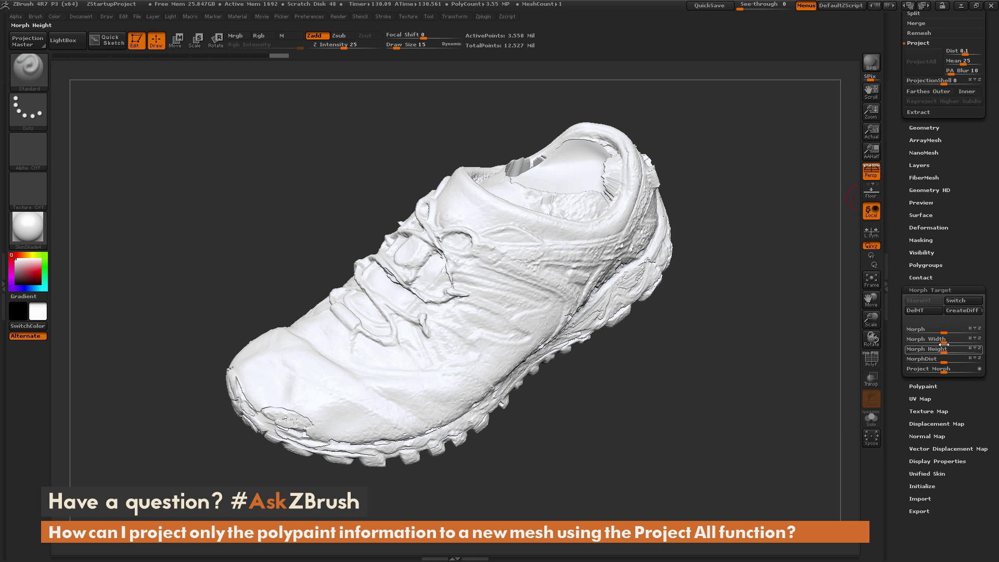
Use Morph Target Switch to return the projected shoe to its smooth stored shape, keeping only the colours.
click(960, 300)
mouse_move(606, 405)
mouse_down()
mouse_move(634, 422)
mouse_move(602, 410)
mouse_up()
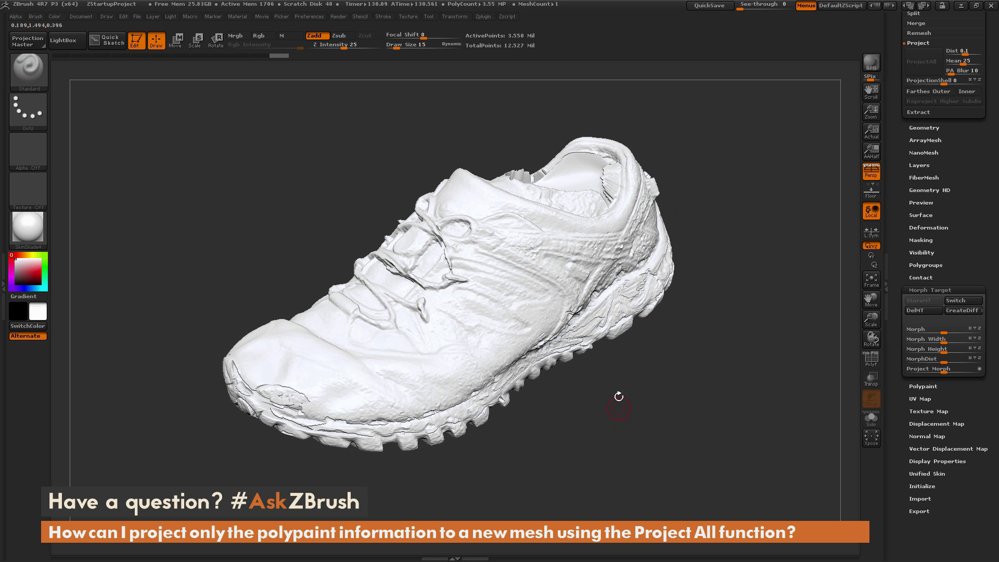
click(963, 300)
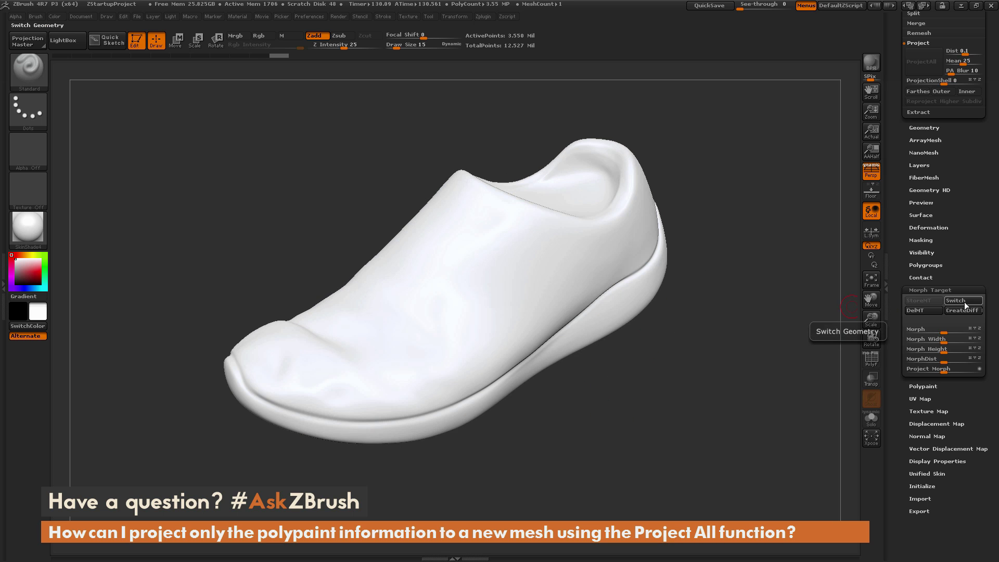
mouse_move(680, 384)
mouse_down()
mouse_move(676, 400)
mouse_move(668, 380)
mouse_up()
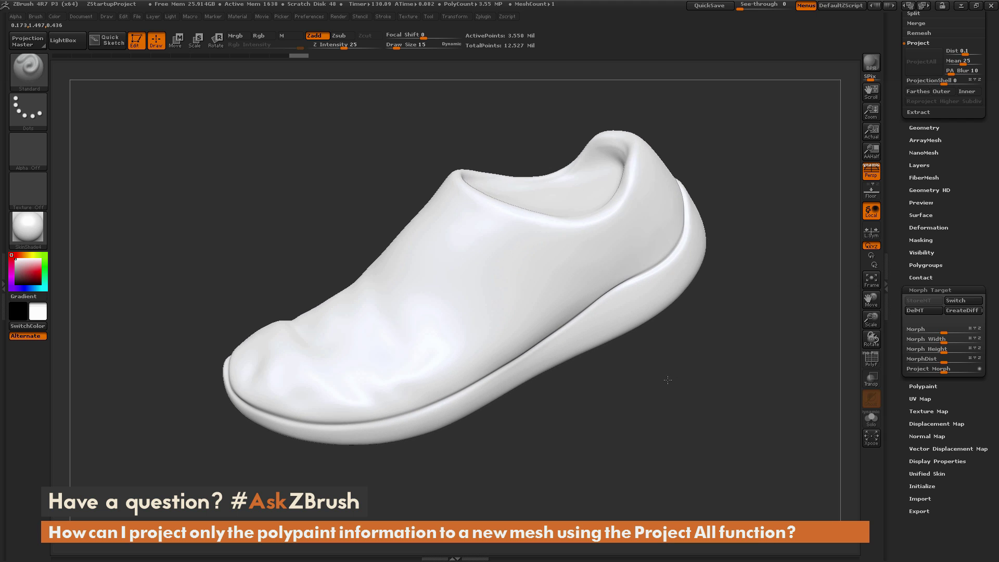
scroll(946, 291, up, 10)
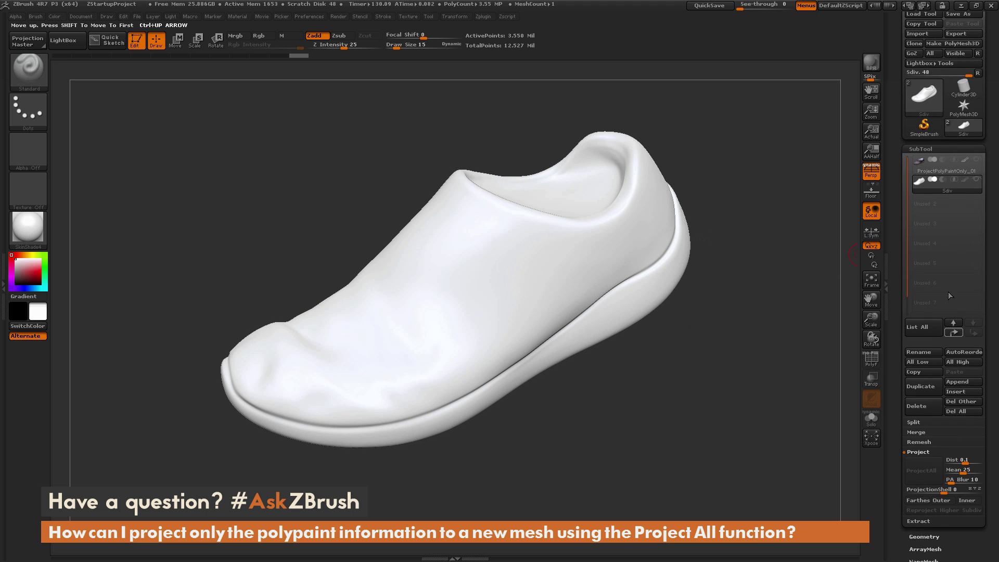
Turn on polypaint for the smooth Sdiv shoe and inspect its projected colours.
mouse_move(964, 180)
click(964, 180)
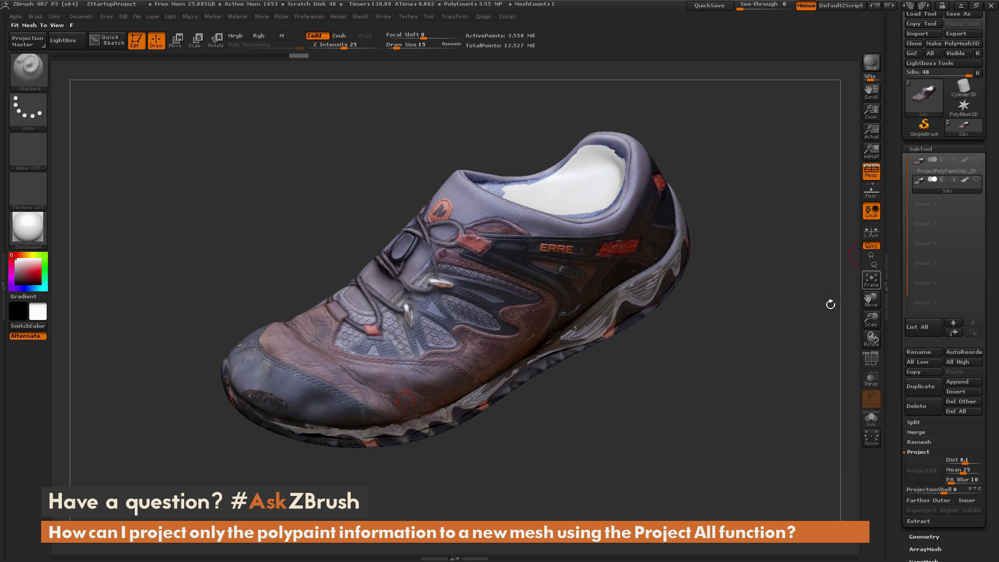
drag(768, 353, 814, 328)
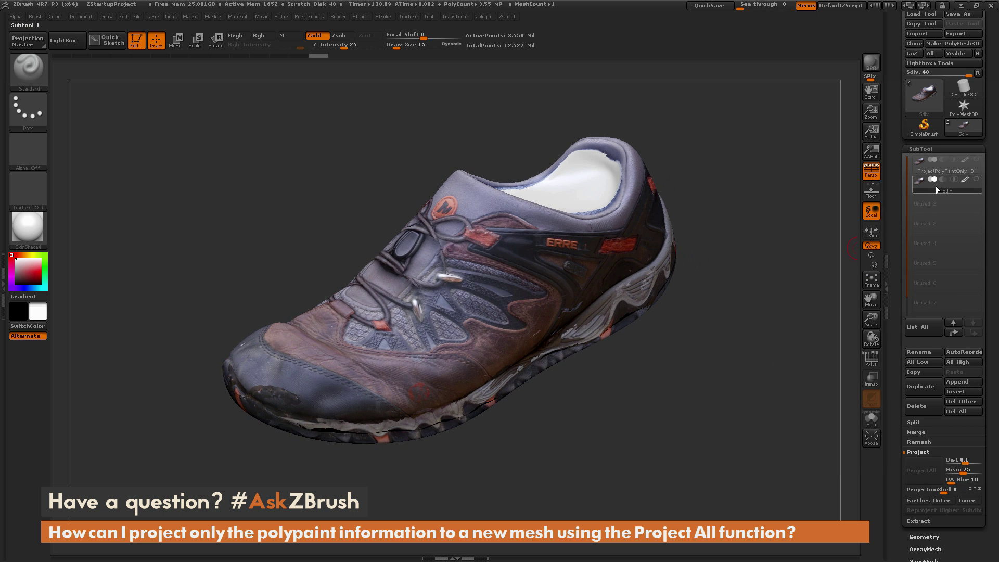
mouse_move(941, 166)
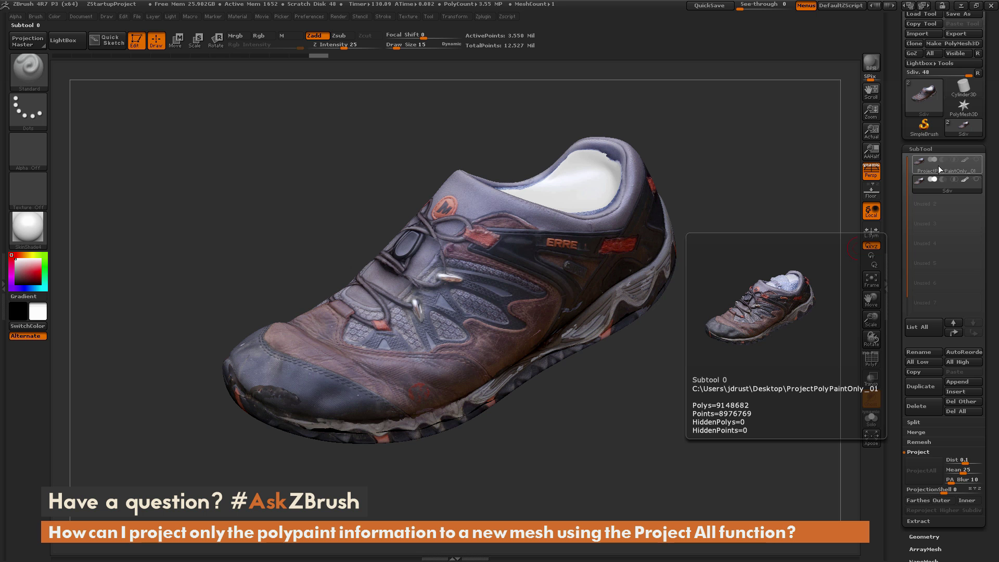
drag(709, 283, 775, 255)
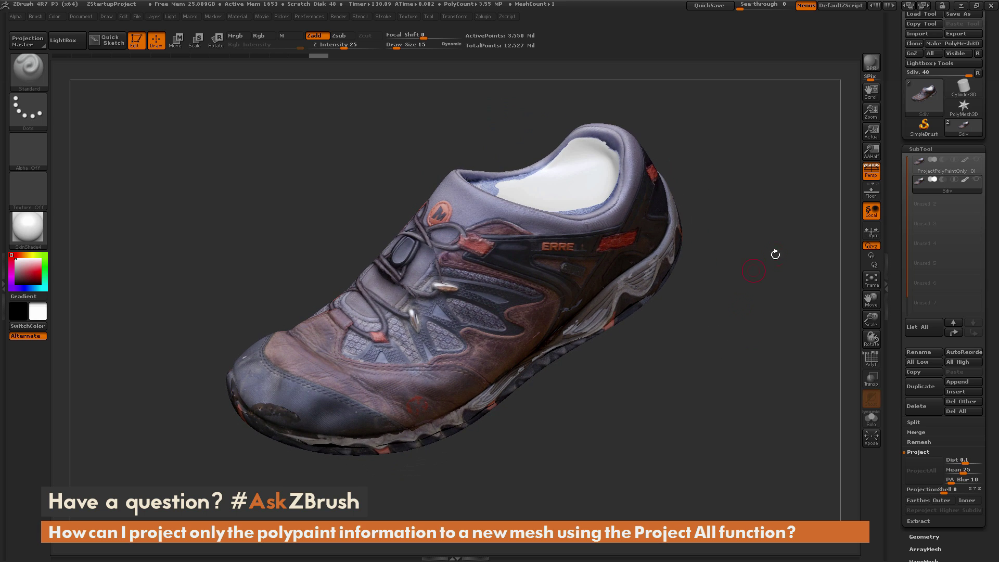
Activate ProjectPolyPaintOnly_01 with its polypaint shown, then reselect the smooth Sdiv mesh.
click(968, 160)
drag(768, 293, 804, 234)
click(965, 160)
drag(717, 388, 851, 208)
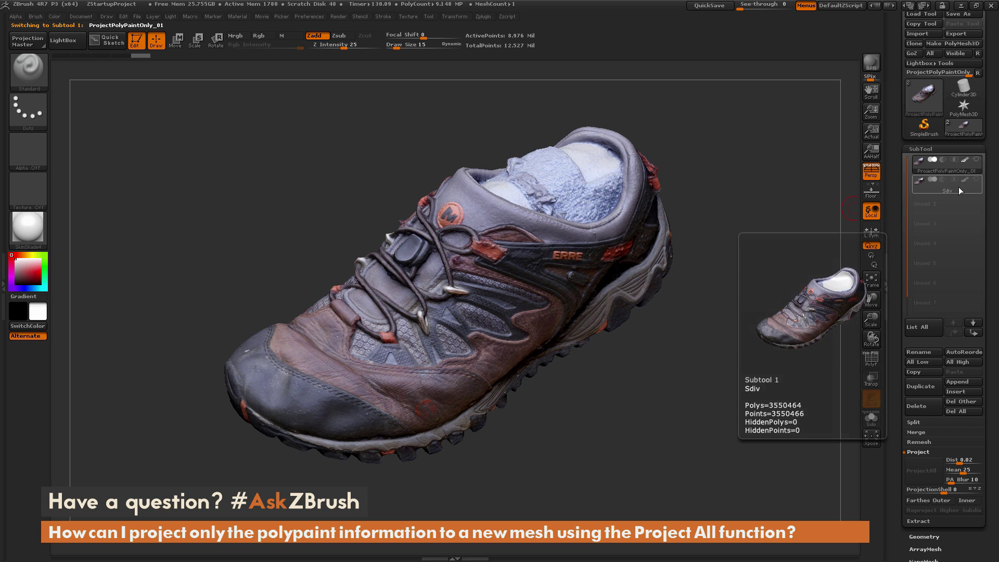
click(960, 188)
Inspect the coloured shoe from several angles, then turn on PolyF to show its wireframe.
drag(735, 361, 774, 303)
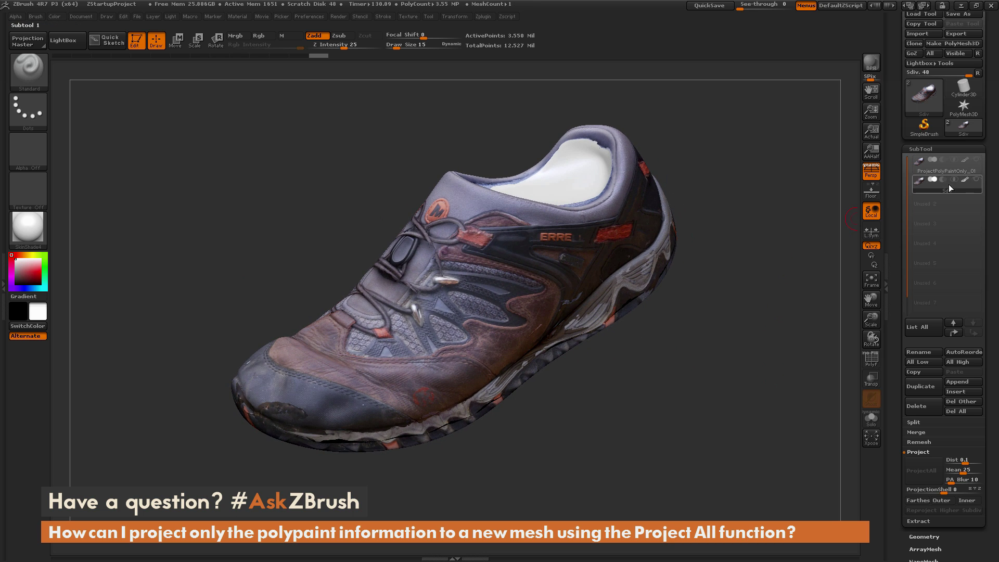
mouse_move(768, 312)
mouse_down()
mouse_move(765, 327)
mouse_move(774, 304)
mouse_move(770, 318)
mouse_move(780, 312)
mouse_up()
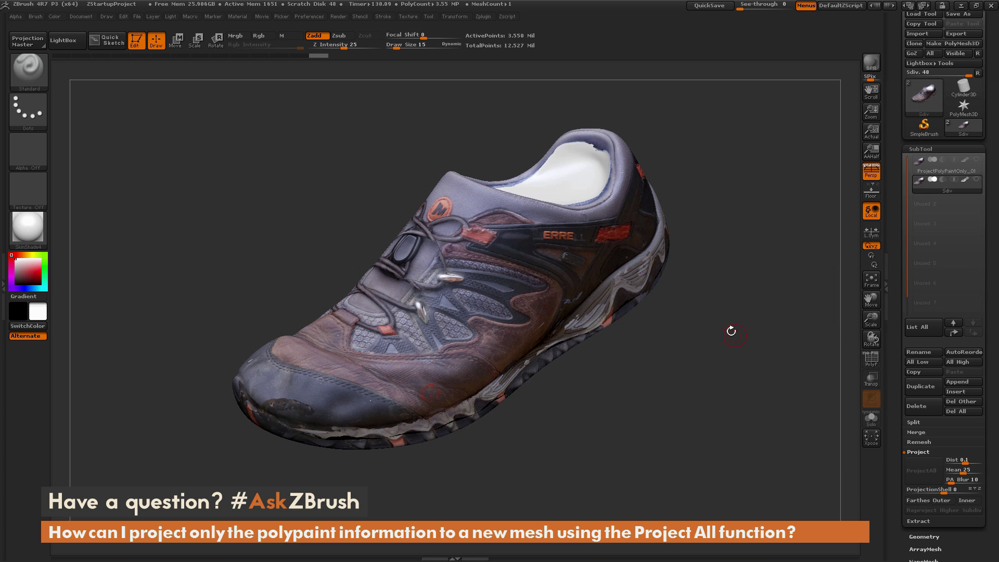
drag(671, 337, 641, 333)
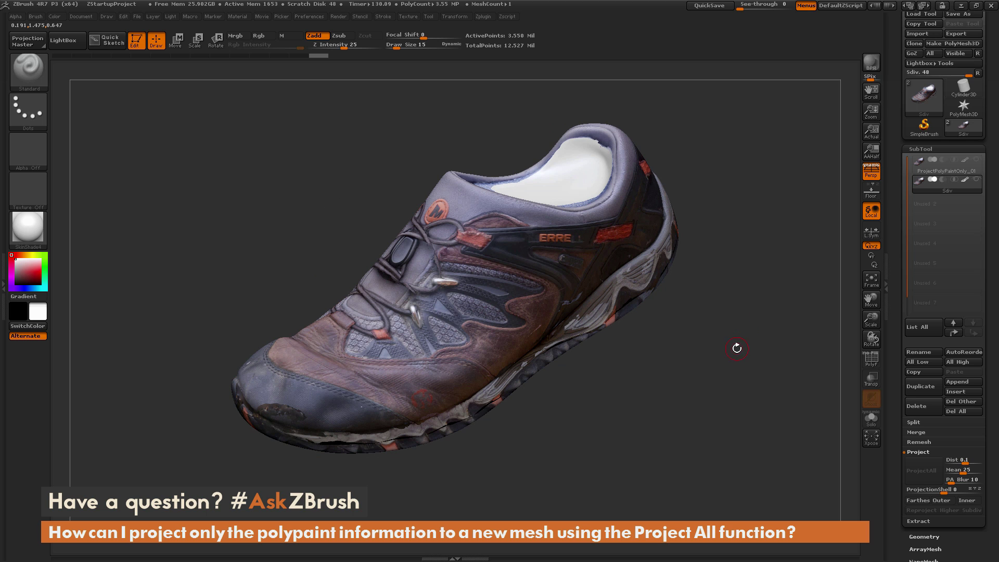
drag(735, 352, 732, 327)
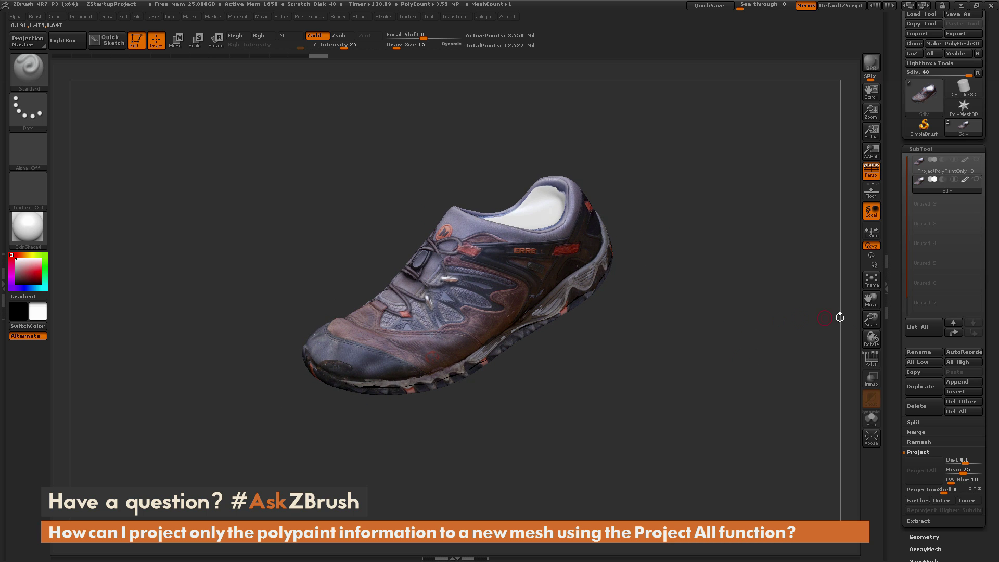
click(867, 356)
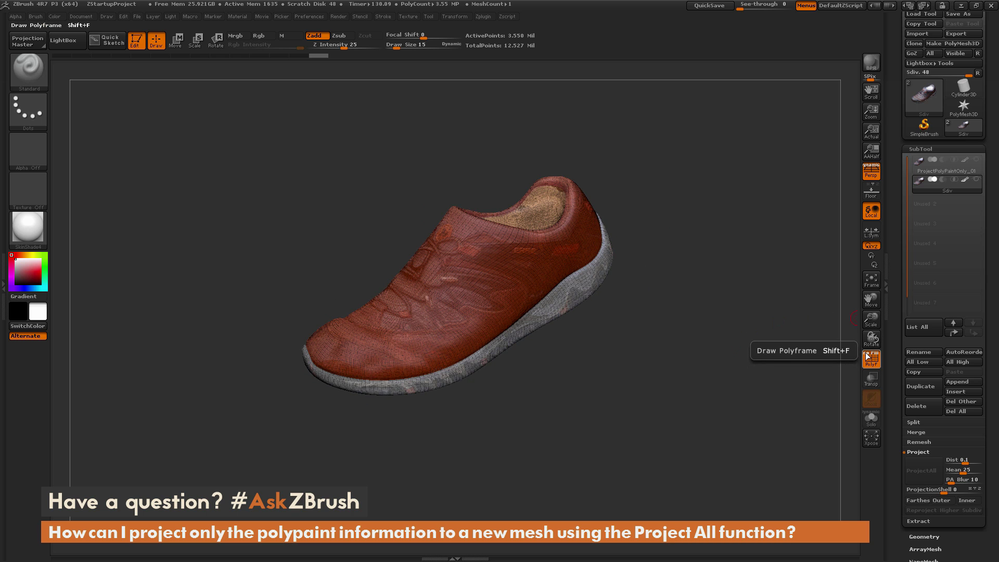